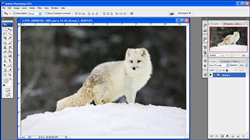
Open Preferences (Ctrl+K) on the Guides, Grid & Slices page over the fox photo.
{"action": "left_click", "coordinate": [6, 5]}
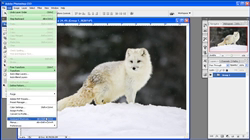
{"action": "mouse_move", "coordinate": [45, 118]}
{"action": "left_click", "coordinate": [75, 127]}
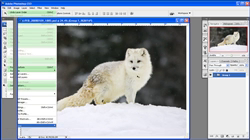
{"action": "key", "text": "ctrl+k"}
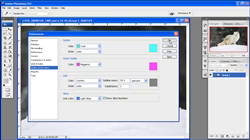
Accept the grid preferences with OK and close the dialog.
{"action": "key", "text": "Return"}
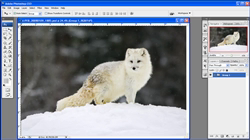
{"action": "left_click", "coordinate": [47, 11]}
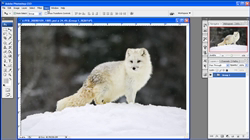
Turn on View > Show > Grid to overlay squares on the arctic fox photo.
{"action": "left_click", "coordinate": [48, 7]}
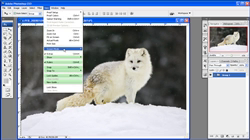
{"action": "mouse_move", "coordinate": [70, 56]}
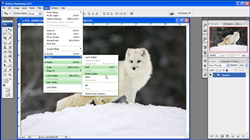
{"action": "left_click", "coordinate": [100, 75]}
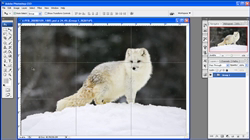